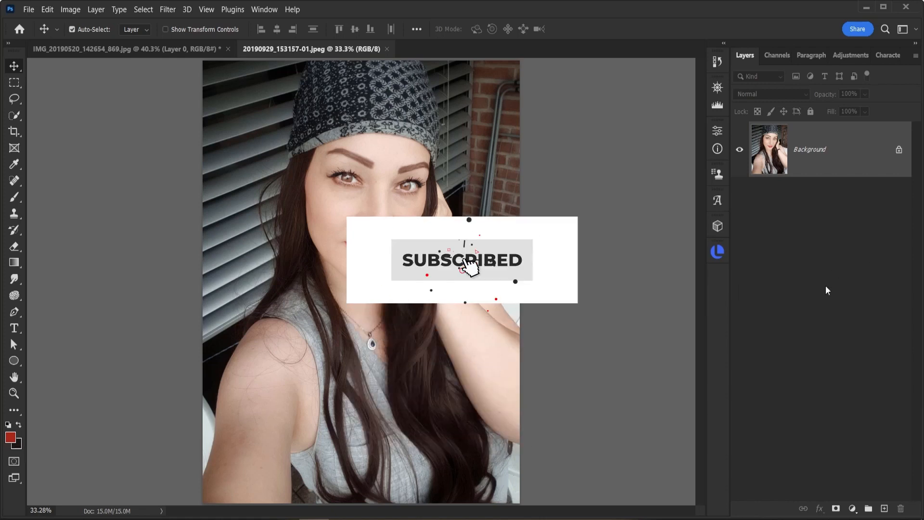
- Convert the locked Background into an editable layer named Layer 0 and duplicate it
double_click(864, 153)
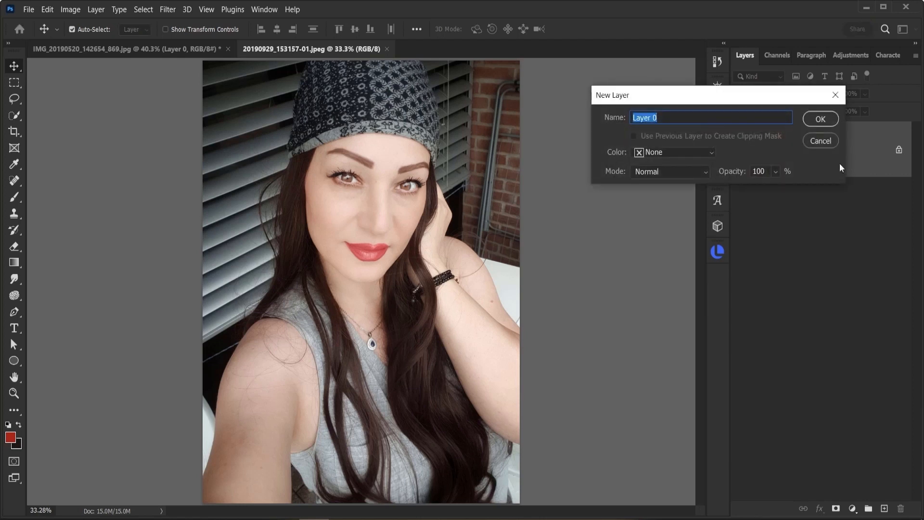
key("Return")
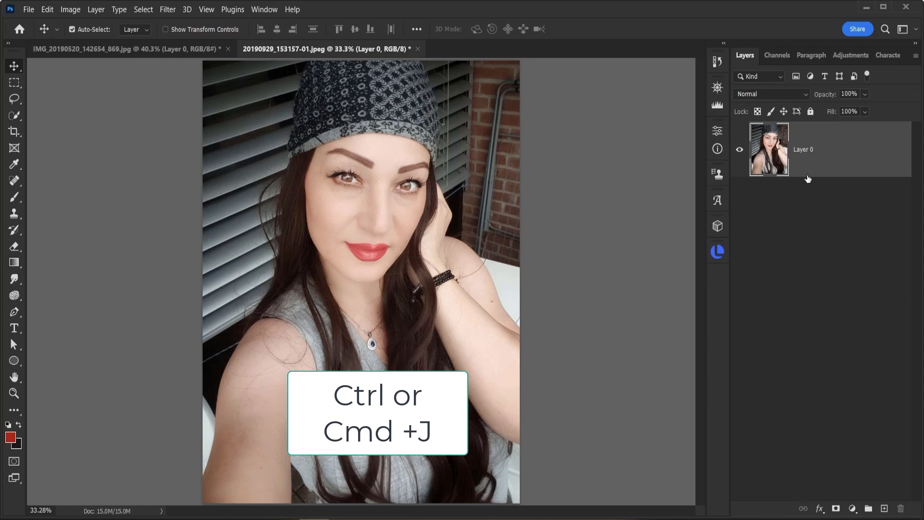
key("ctrl+j")
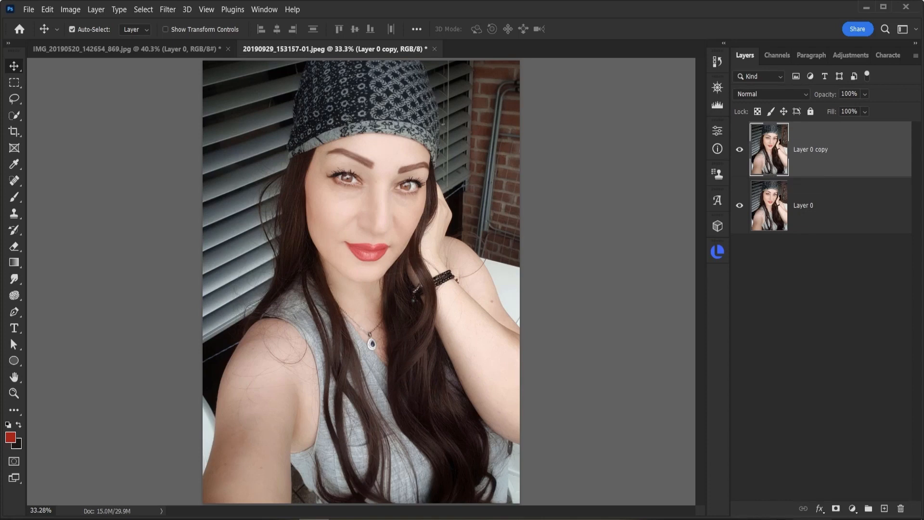
- Add a Hue/Saturation adjustment layer above the duplicate with Saturation set to -100
left_click(853, 509)
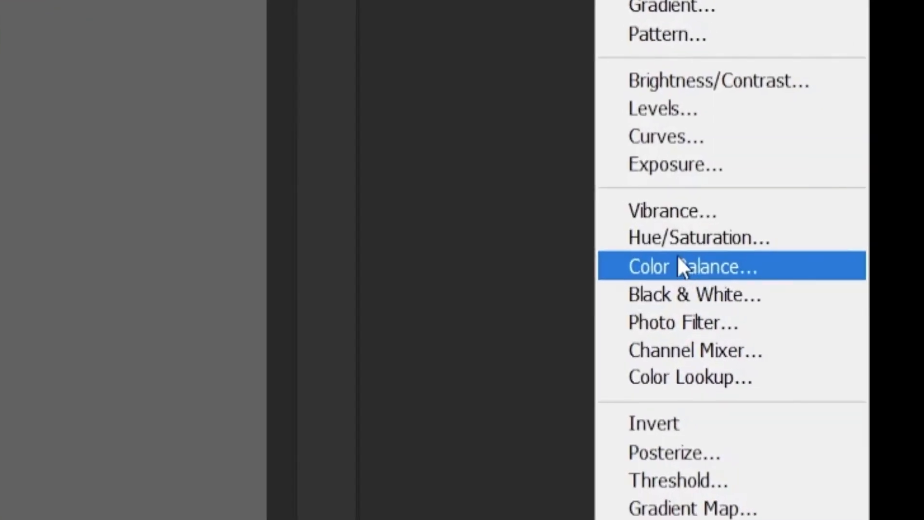
left_click(687, 241)
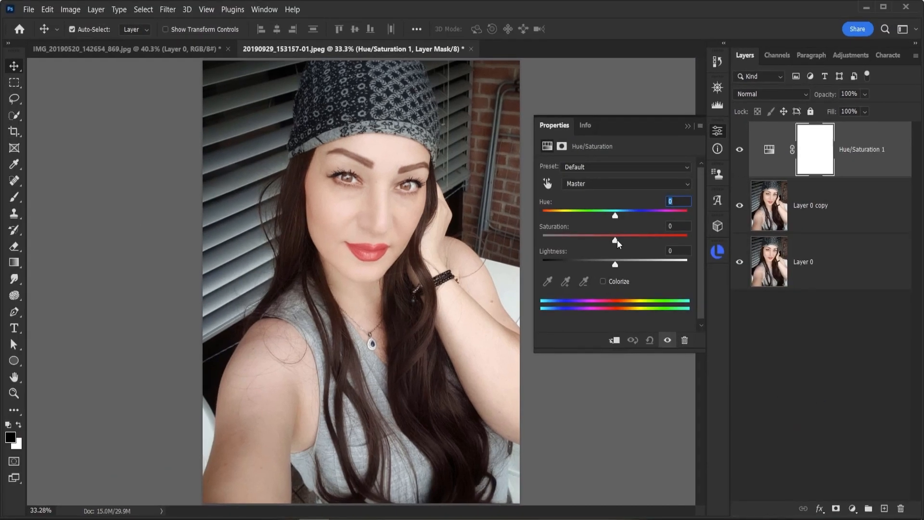
left_click_drag(615, 240, 543, 241)
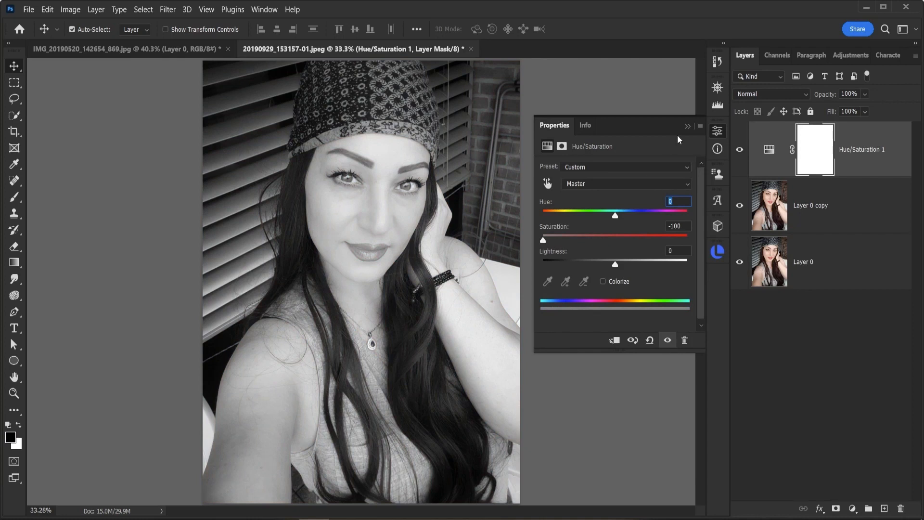
left_click(686, 126)
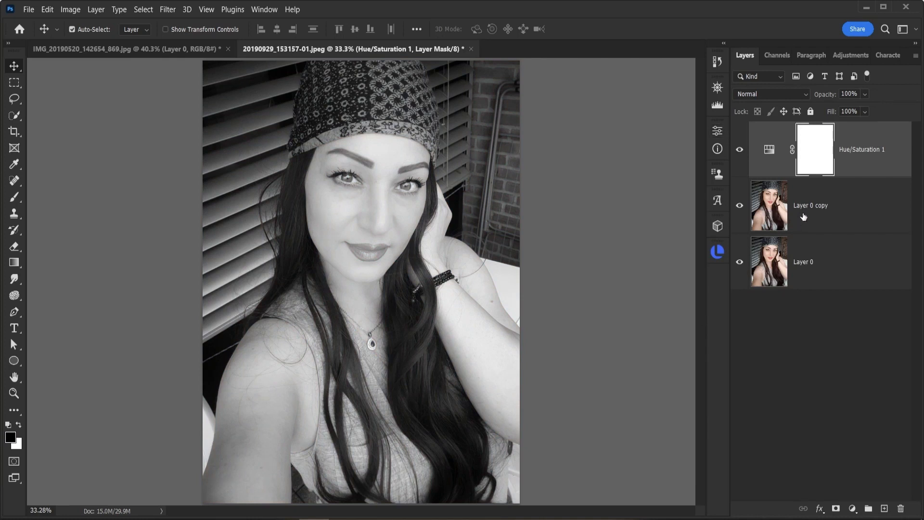
- Rename the duplicated photo layer to "model 1"
left_click(775, 216)
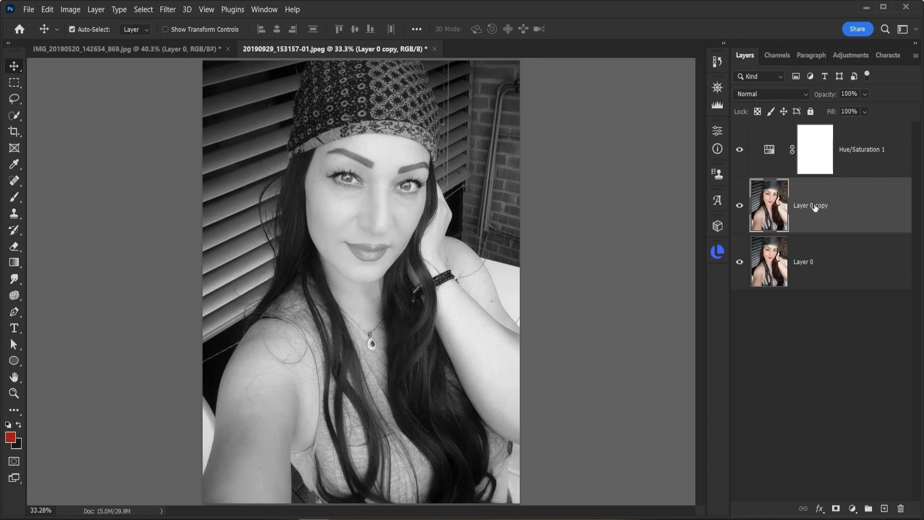
double_click(815, 206)
type("model")
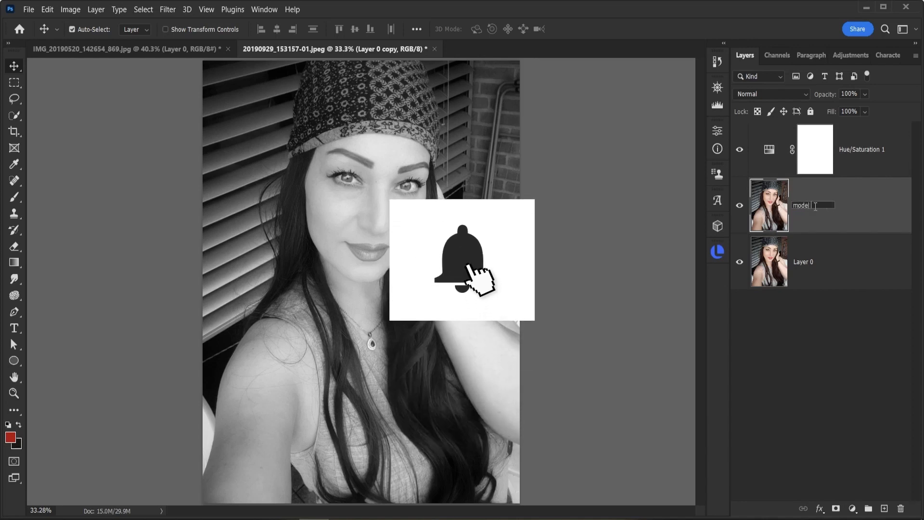
type(" 1")
key("Return")
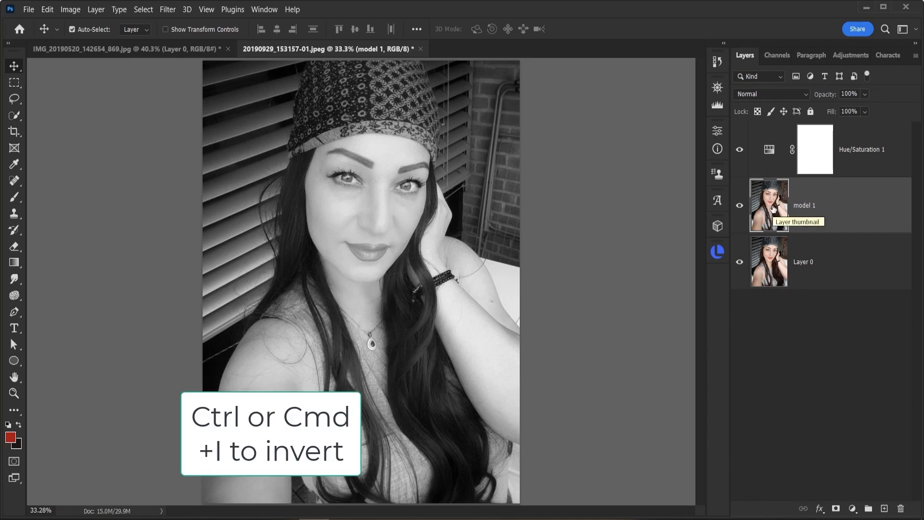
- Invert the duplicated photo layer's colors and set its blend mode to Color Dodge
key("ctrl+i")
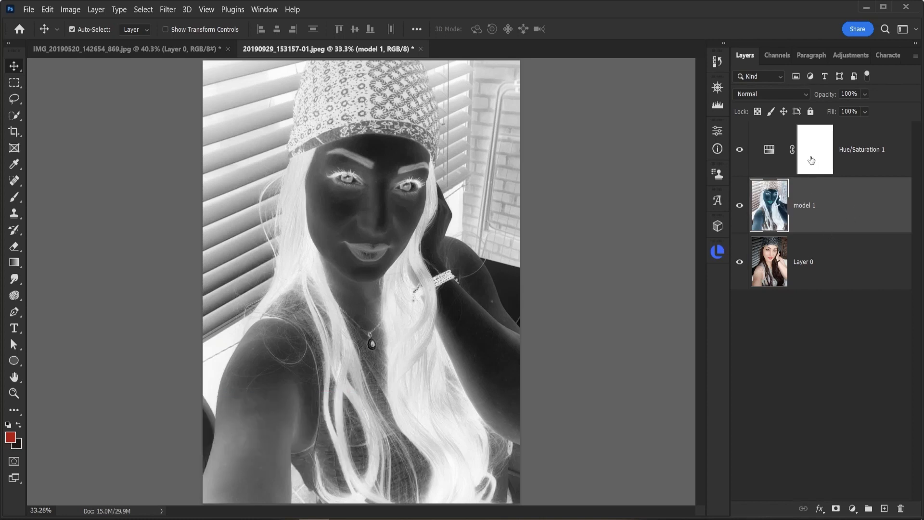
left_click(805, 94)
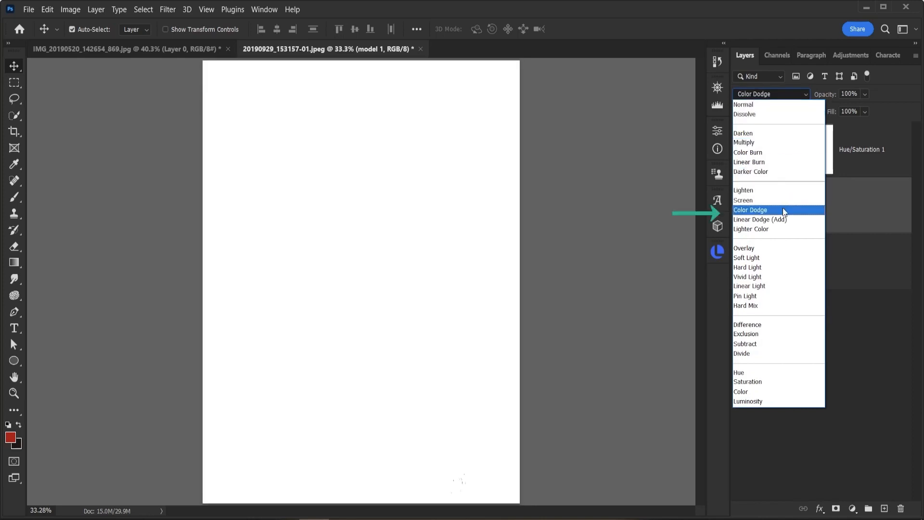
left_click(783, 210)
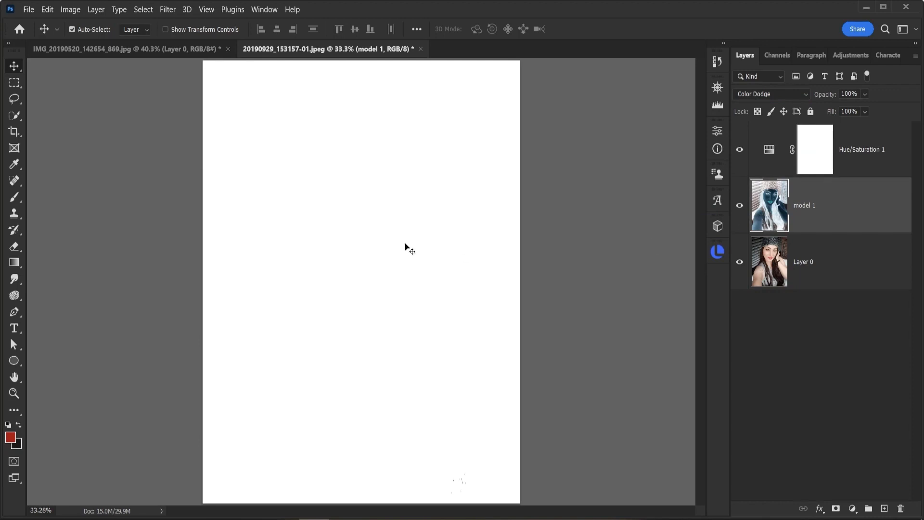
- Apply a Gaussian Blur with a radius of 31.8 pixels to the inverted layer
left_click(166, 13)
mouse_move(206, 162)
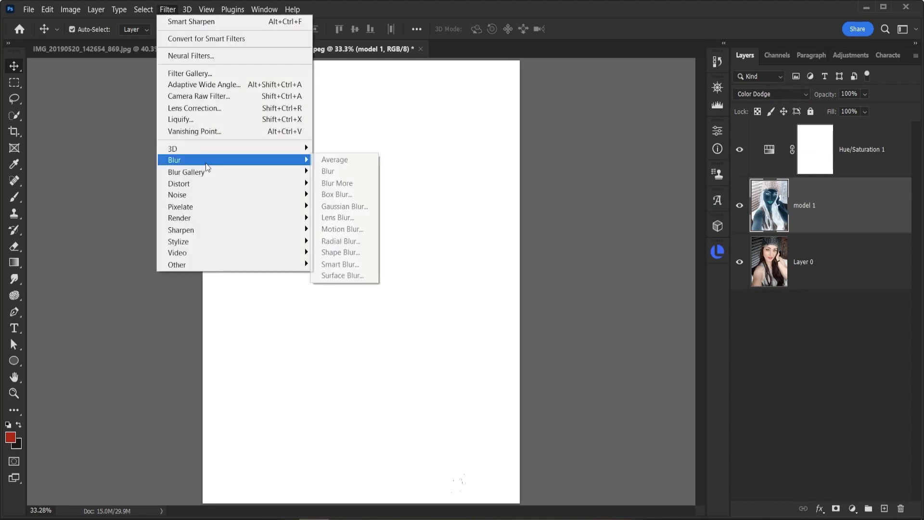
left_click(345, 207)
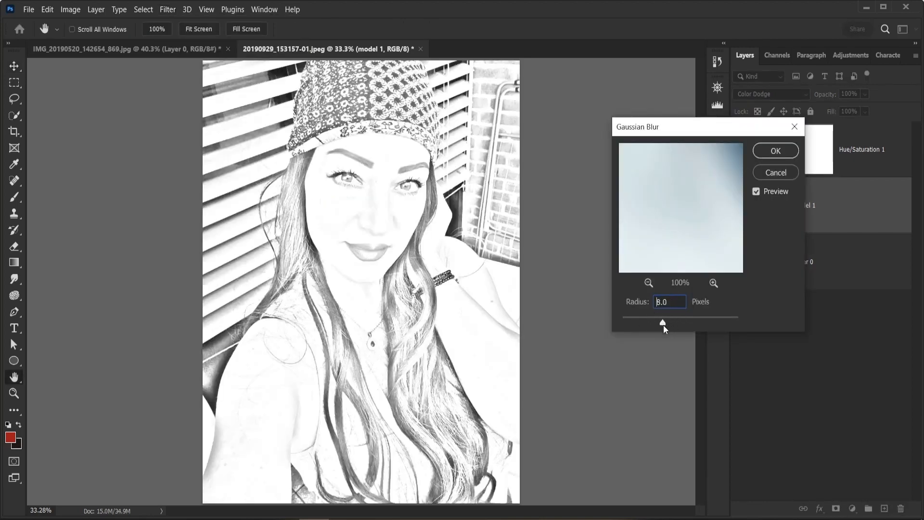
left_click_drag(718, 324, 679, 319)
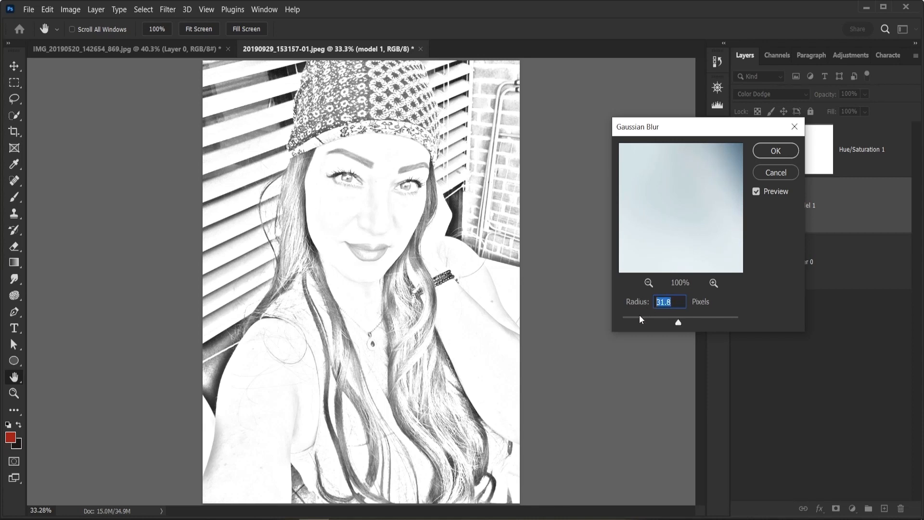
key("Return")
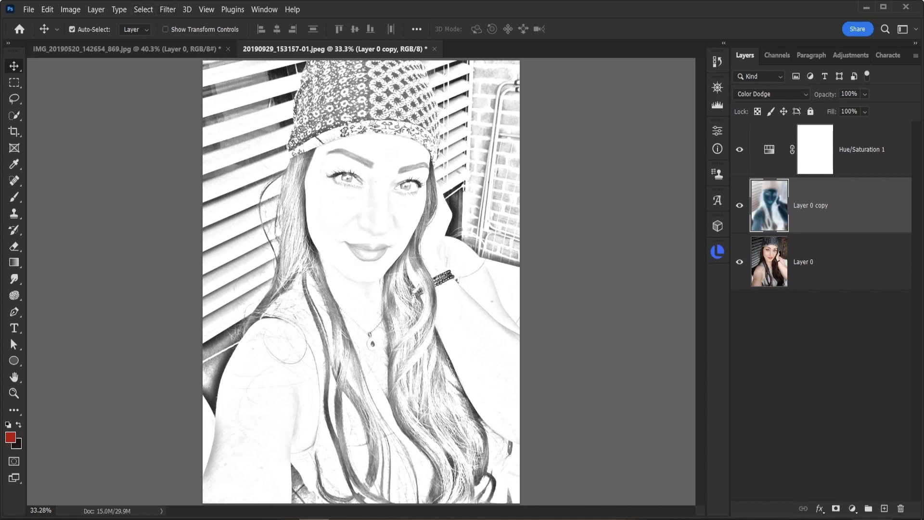
- Add a Levels adjustment layer above the blurred layer with the midtone input set to 0.65
left_click(853, 509)
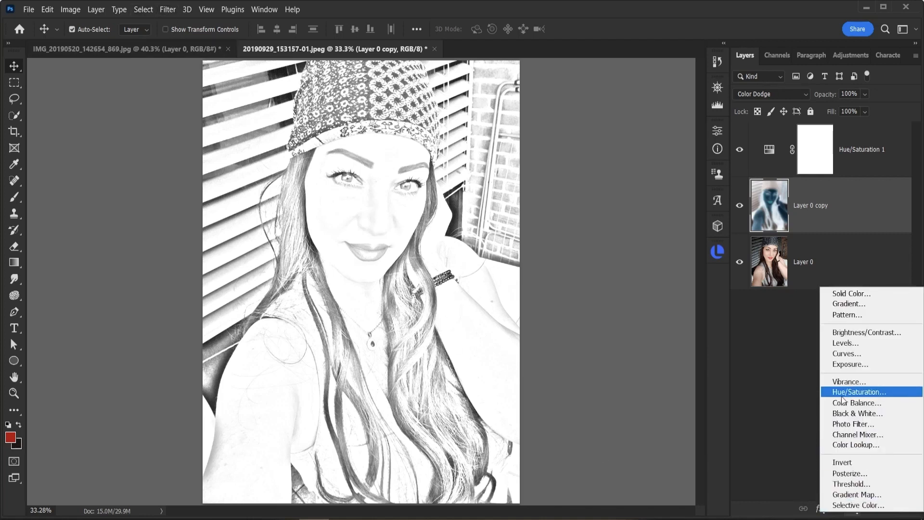
left_click(851, 348)
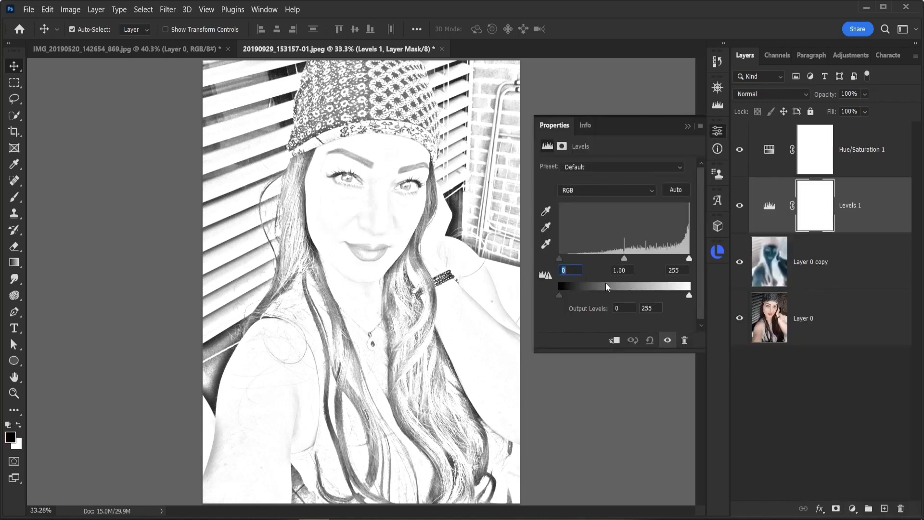
left_click_drag(625, 259, 634, 259)
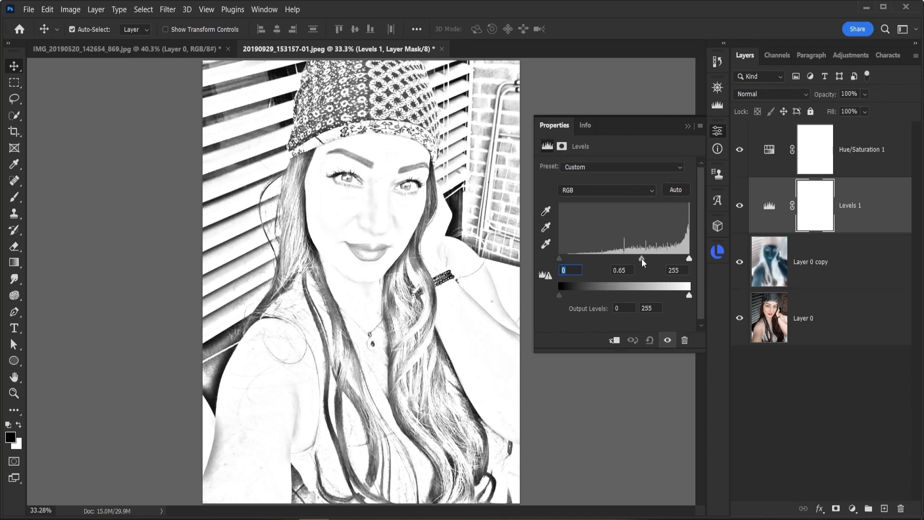
- Add a Brightness/Contrast adjustment layer above Levels with Brightness -14 and Contrast 9
left_click(853, 509)
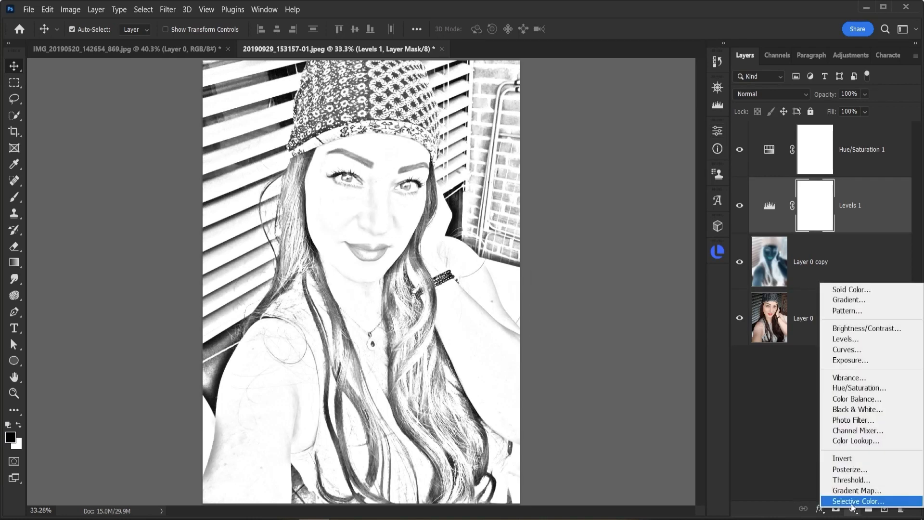
left_click(853, 329)
left_click_drag(616, 204, 623, 233)
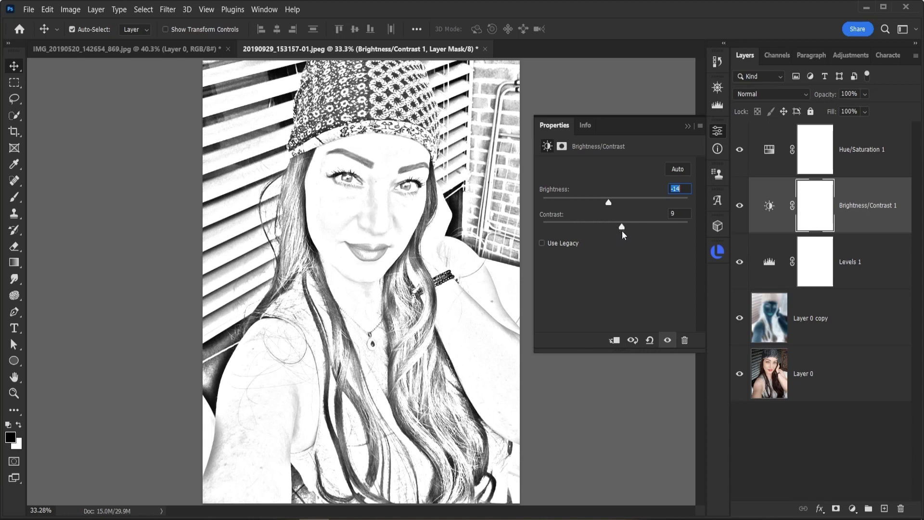
- Stamp all visible layers into a new layer above Hue/Saturation 1 and convert it to a smart object
left_click(856, 149)
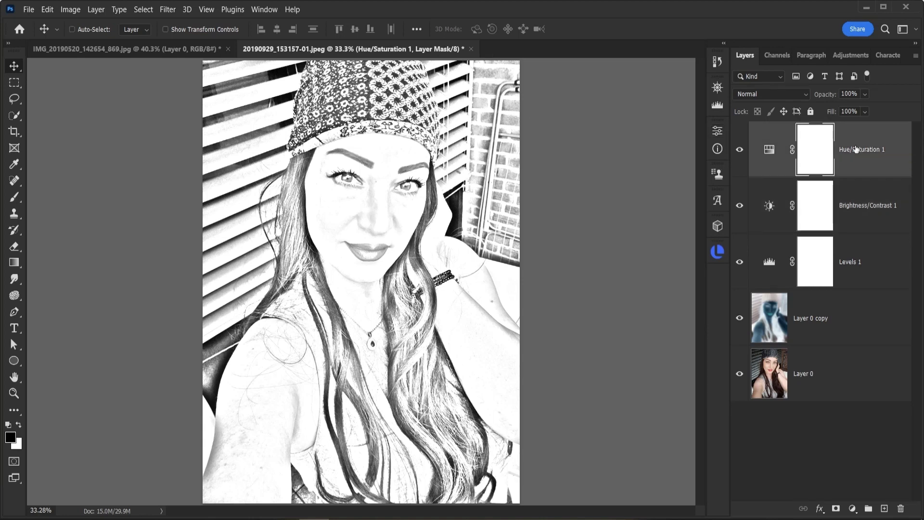
key("ctrl+shift+alt+e")
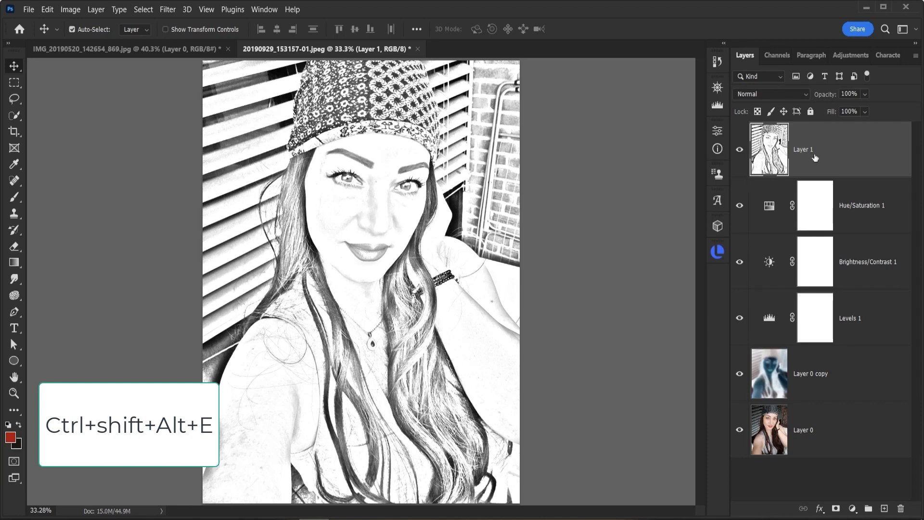
right_click(837, 158)
left_click(778, 180)
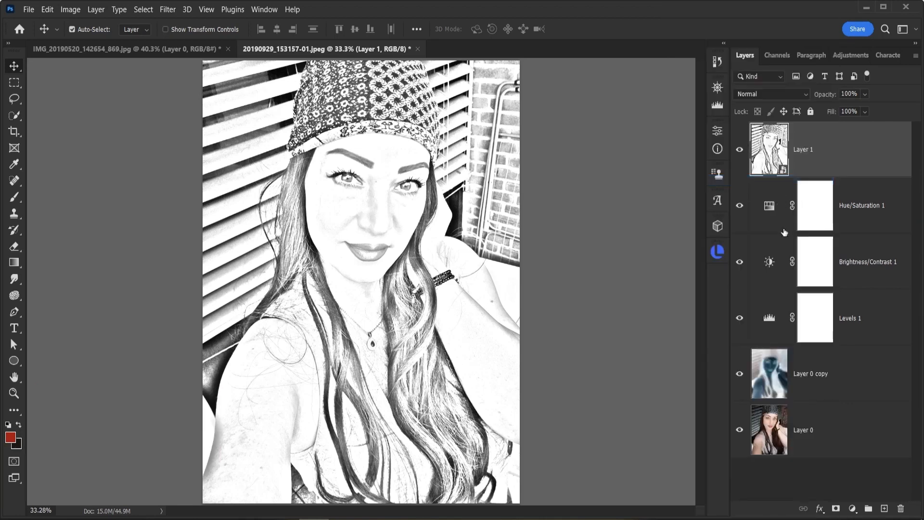
- Apply an Add Noise filter to the stamped sketch layer with 5% amount, Gaussian distribution and Monochromatic enabled
left_click(164, 10)
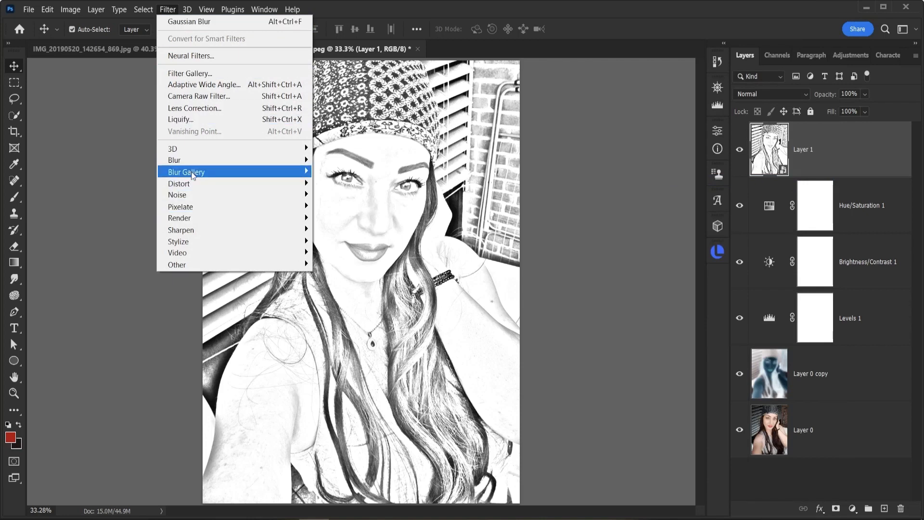
mouse_move(192, 205)
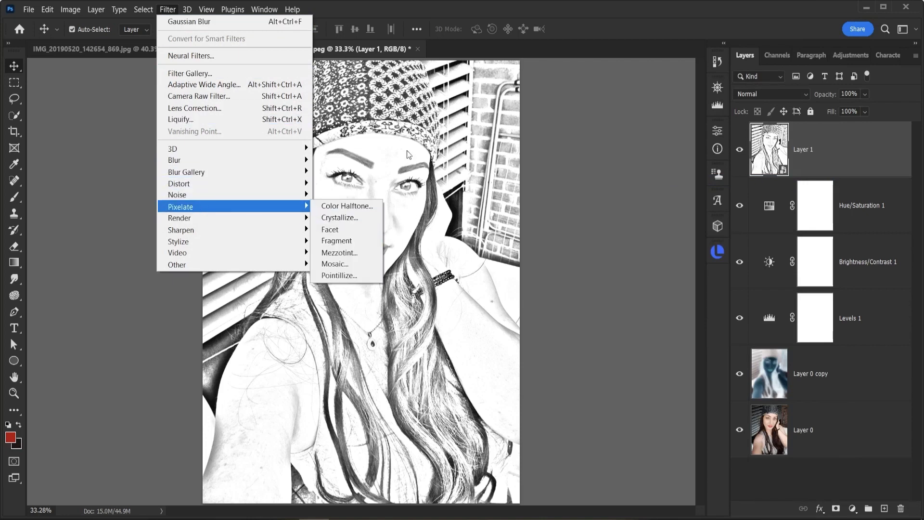
mouse_move(234, 196)
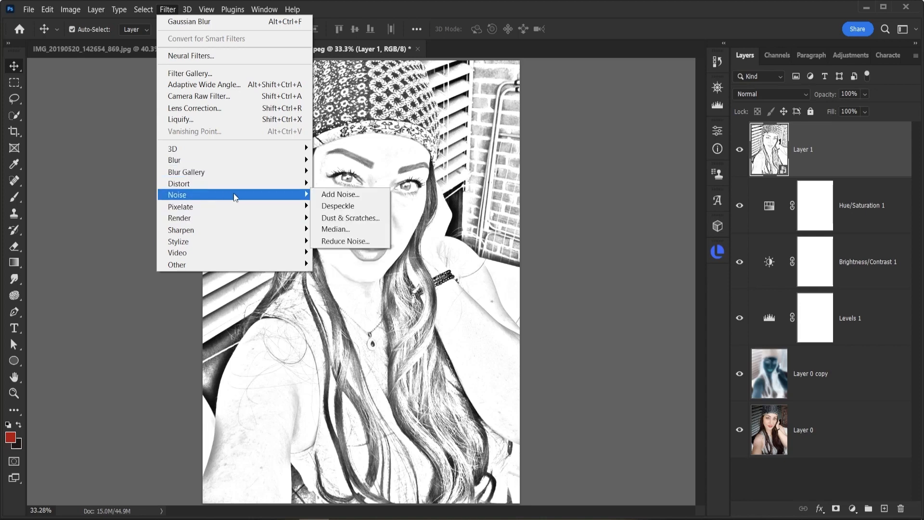
left_click(334, 195)
left_click(628, 220)
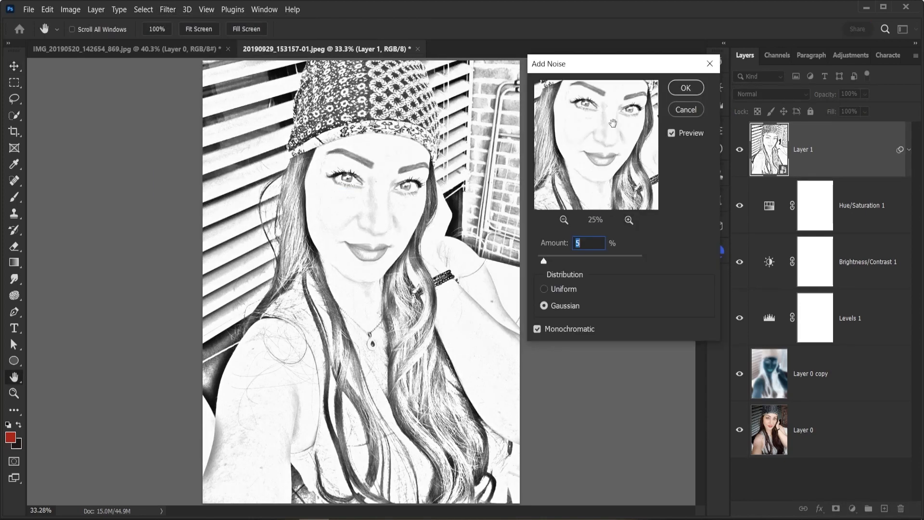
left_click(629, 220)
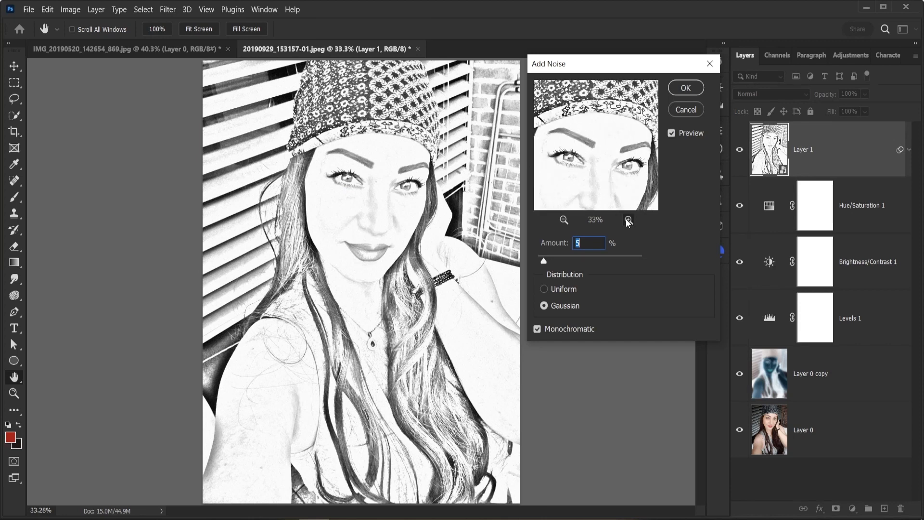
left_click(628, 220)
mouse_move(601, 169)
left_mouse_down()
mouse_move(623, 125)
mouse_move(592, 159)
mouse_move(554, 154)
mouse_move(601, 169)
left_mouse_up()
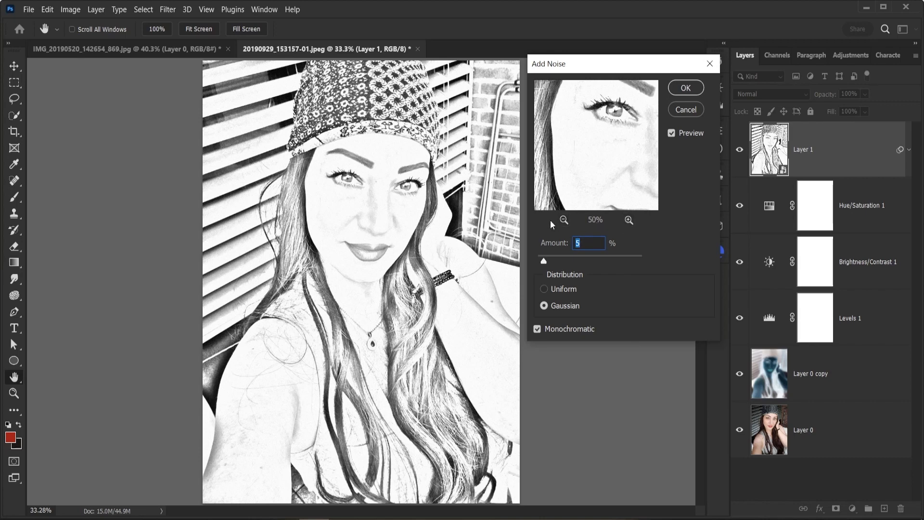
left_click(564, 220)
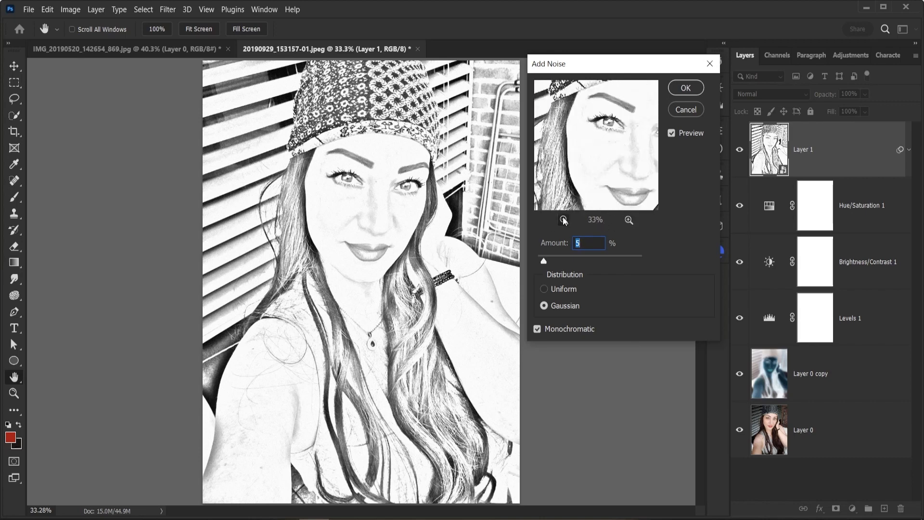
left_click(628, 220)
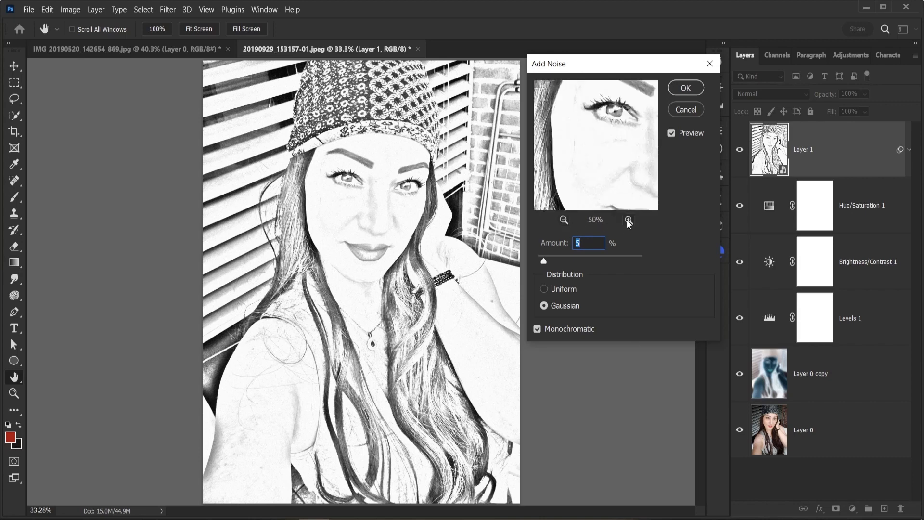
left_click(563, 219)
left_click_drag(601, 159, 596, 168)
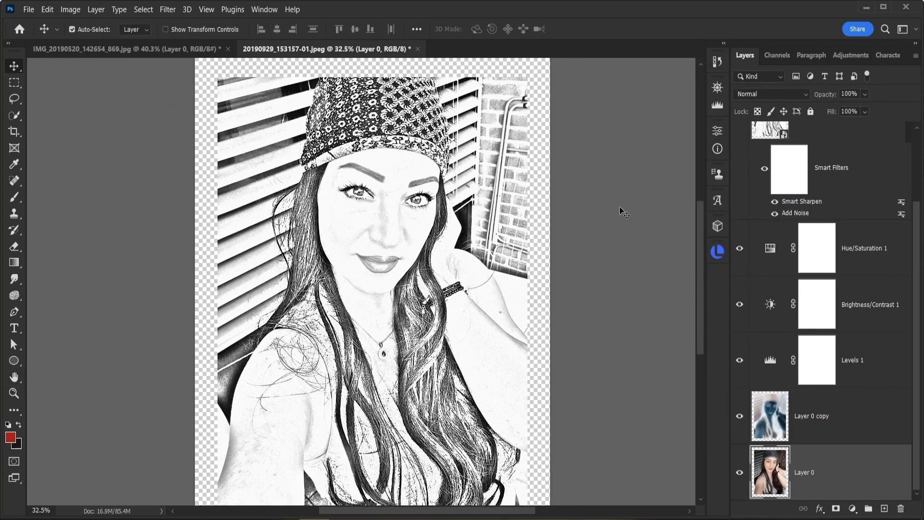
- Add a Solid Color fill layer in dark red #ac1a1a and place it beneath Layer 0 at the base of the layer stack
left_click(854, 513)
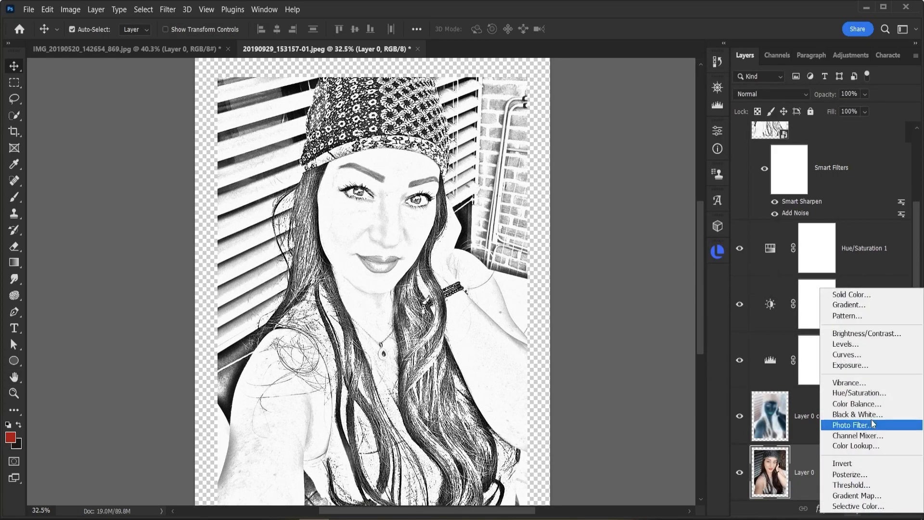
left_click(874, 293)
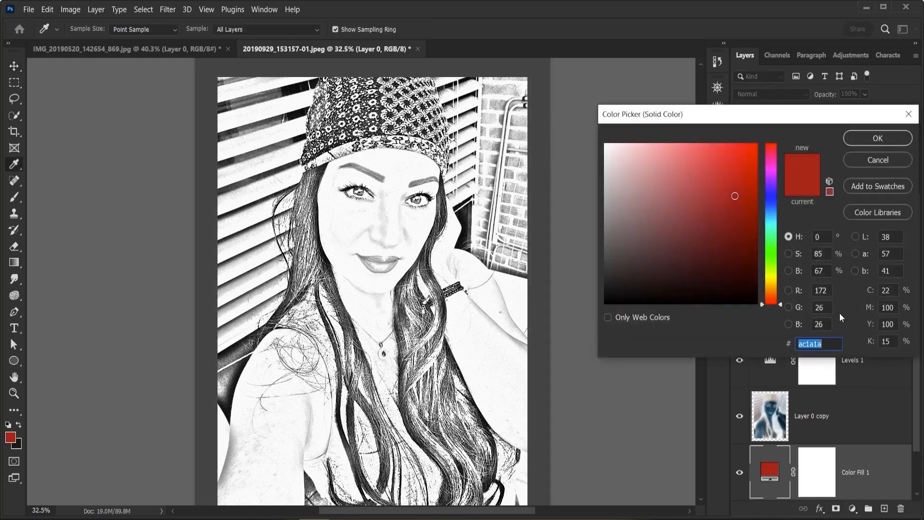
left_click(876, 140)
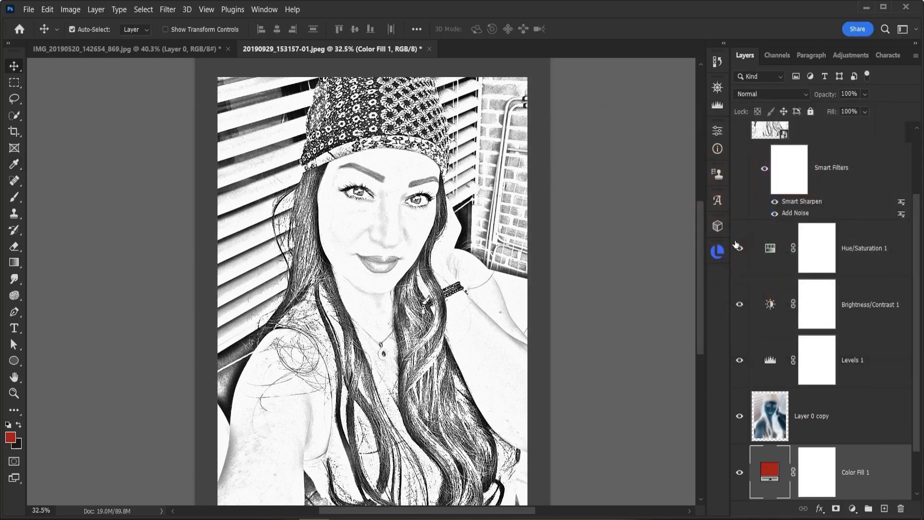
key("ctrl+0")
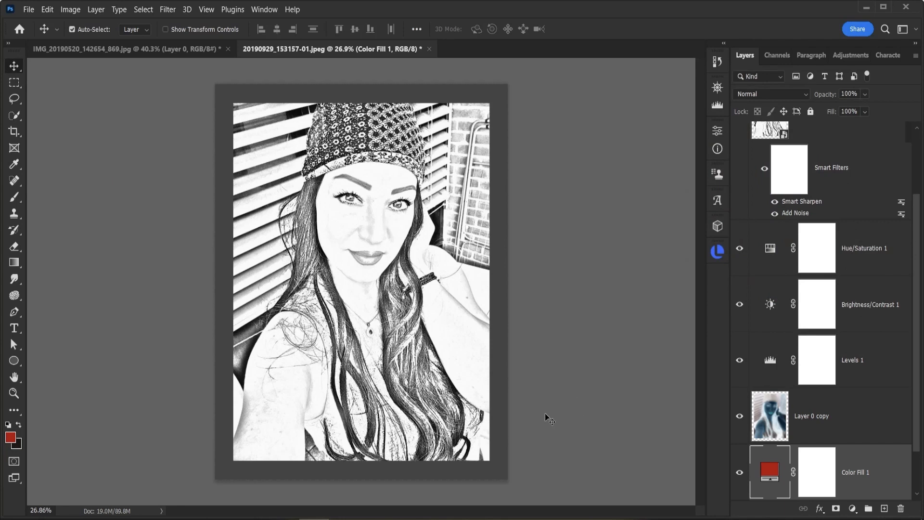
left_click_drag(819, 474, 818, 400)
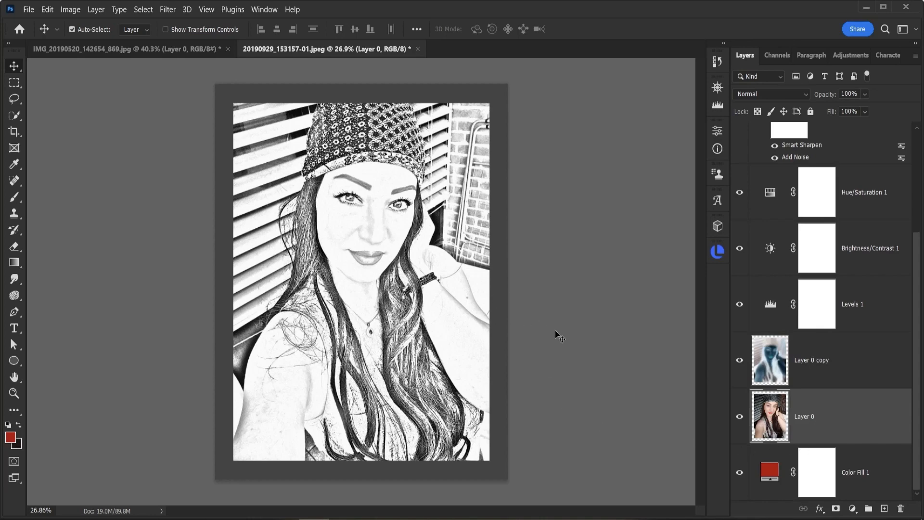
scroll(540, 317, "up", 2)
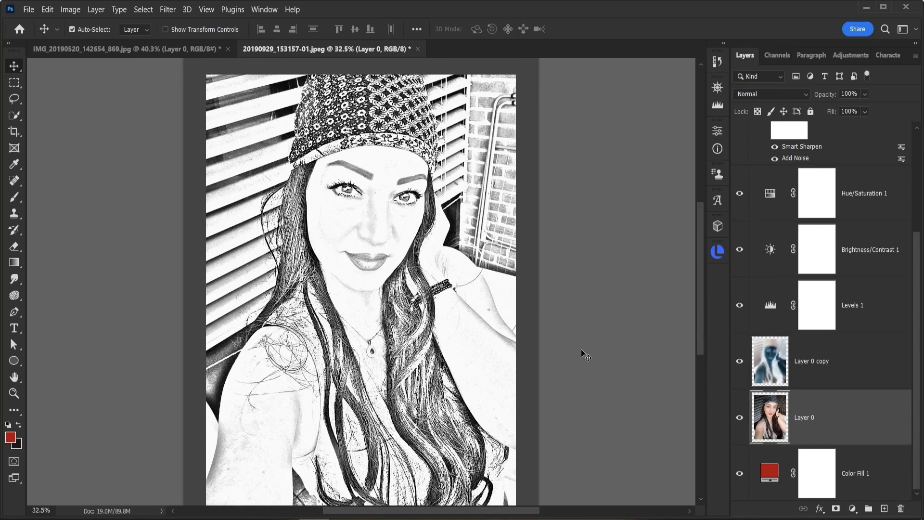
scroll(582, 354, "down", 1)
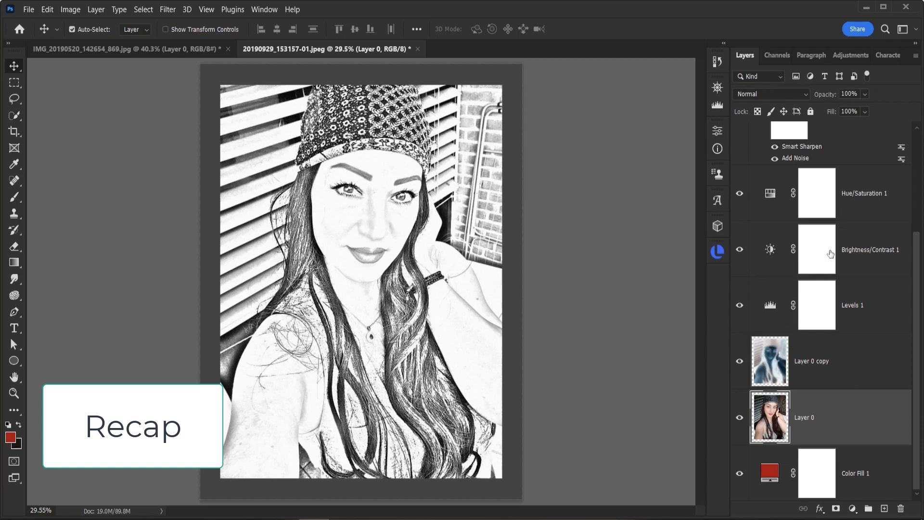
scroll(822, 243, "up", 3)
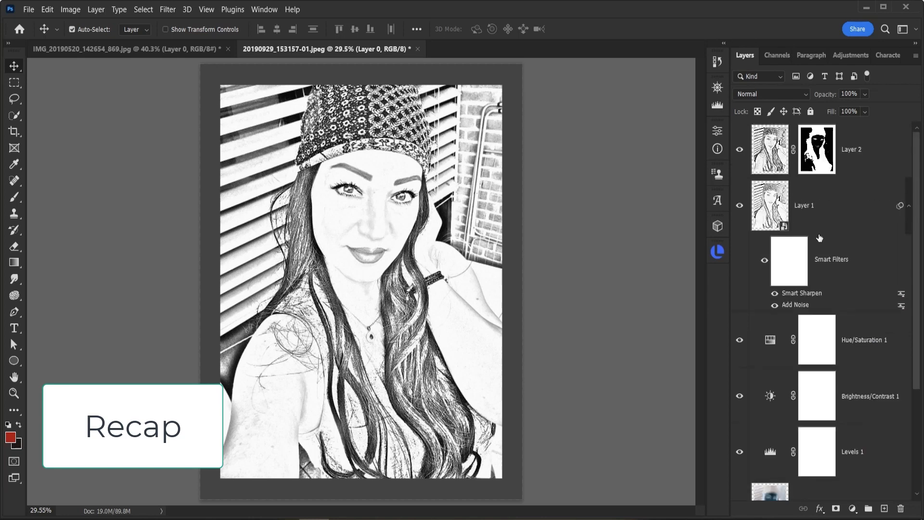